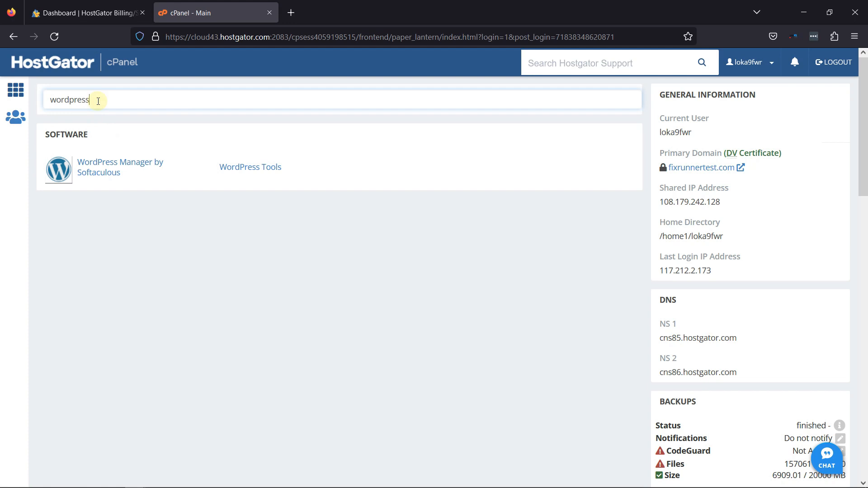
Open WordPress Manager by Softaculous from the cPanel WordPress search results.
click(118, 169)
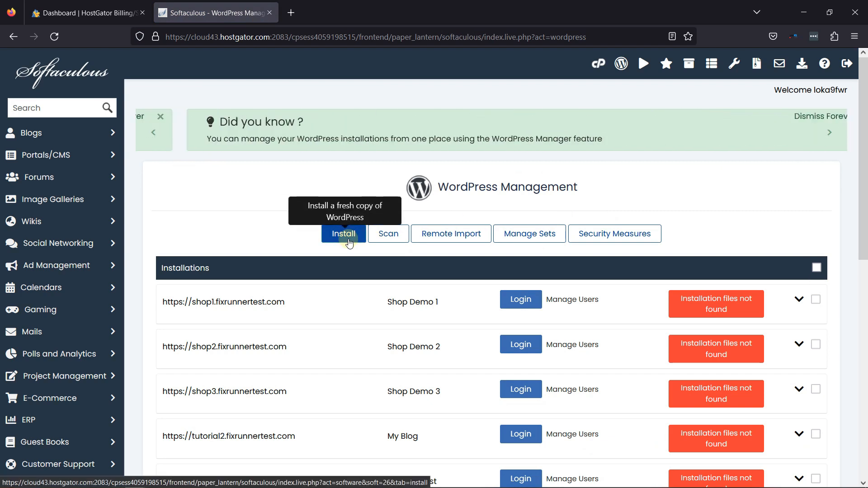
click(348, 241)
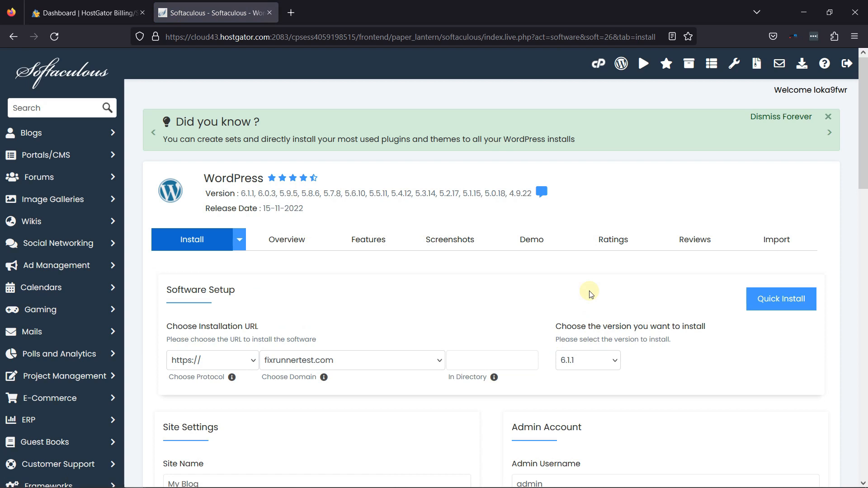
scroll(588, 293, down, 3)
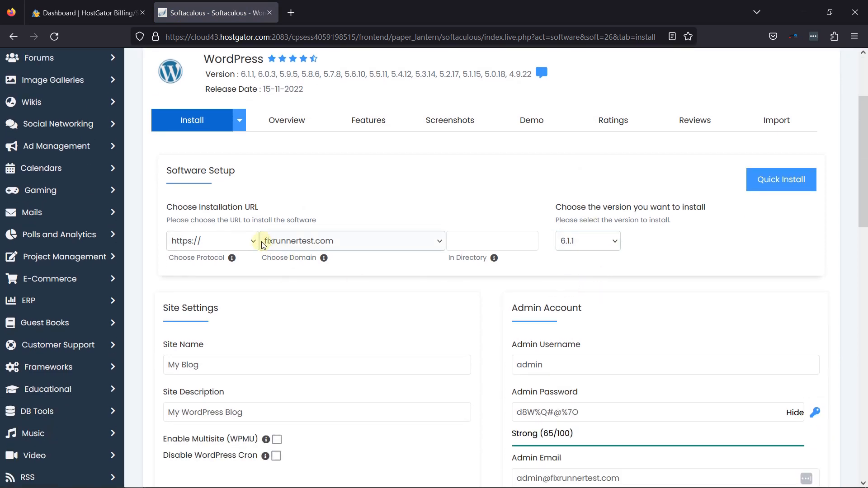
click(247, 239)
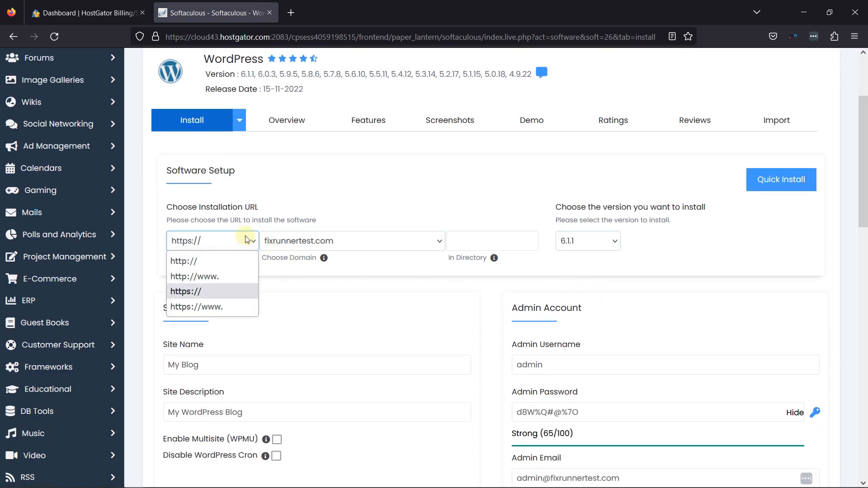
click(227, 295)
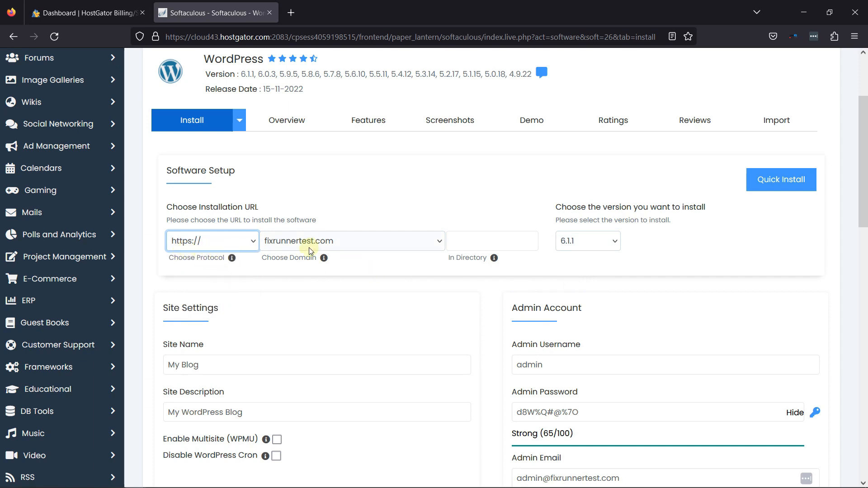
click(440, 245)
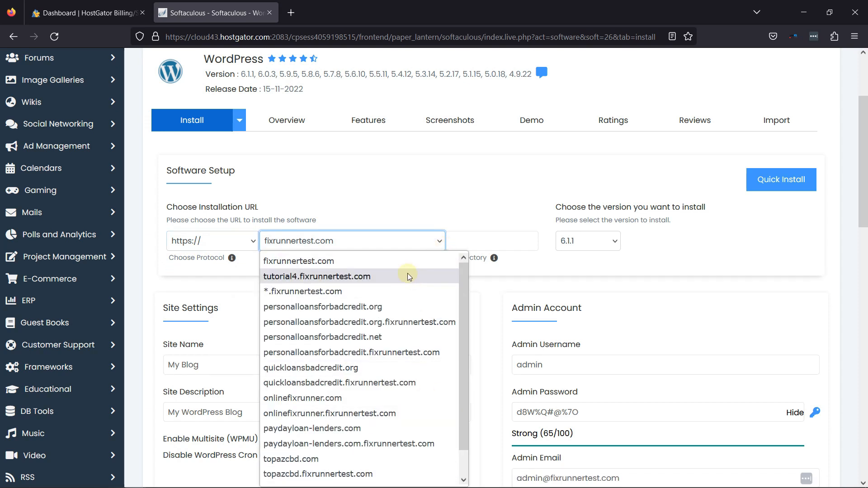
click(400, 262)
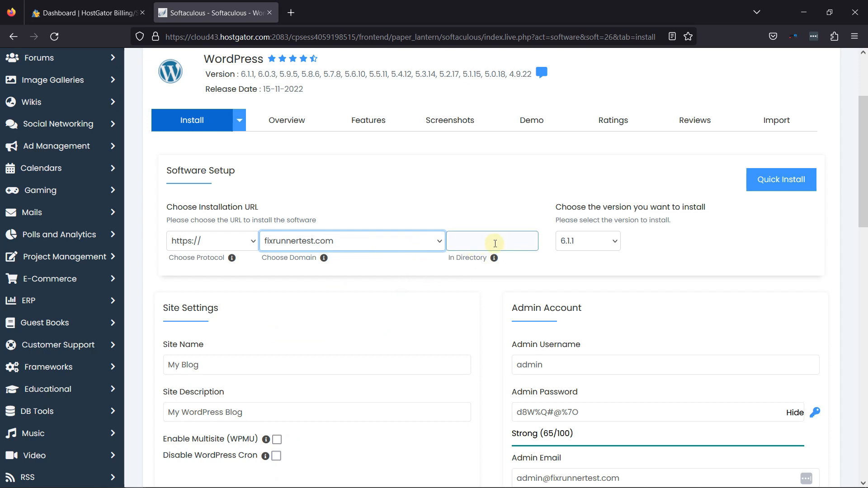
click(611, 242)
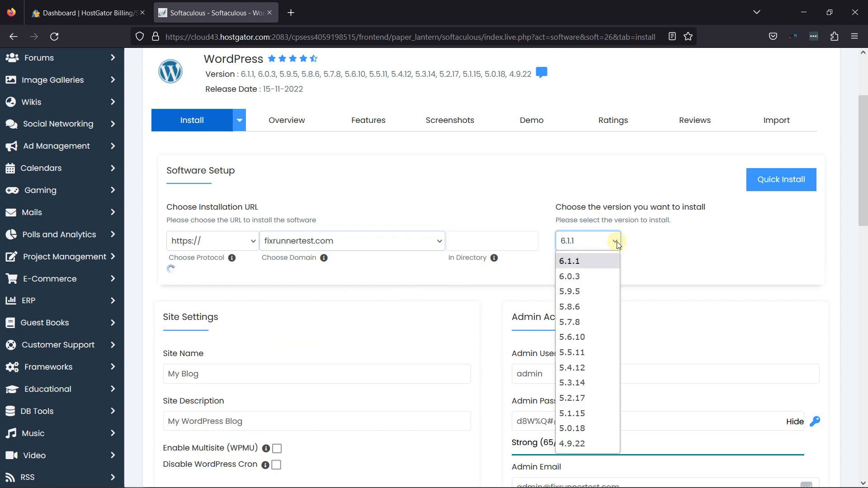
click(597, 264)
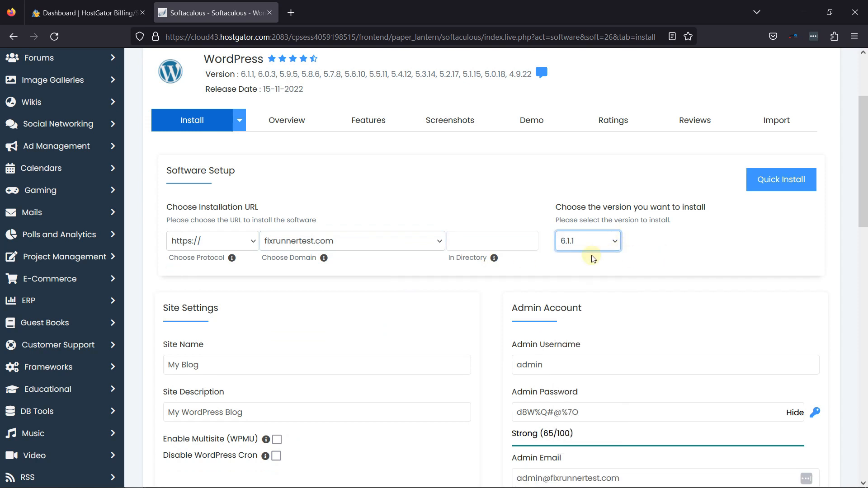
scroll(637, 241, down, 4)
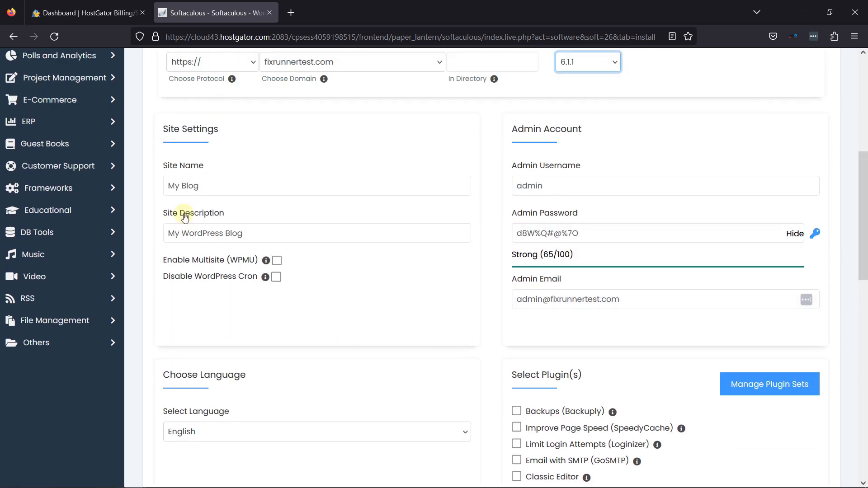
Rename the site from My Blog to Fixrunner Blog and enter a new admin password.
drag(206, 186, 169, 186)
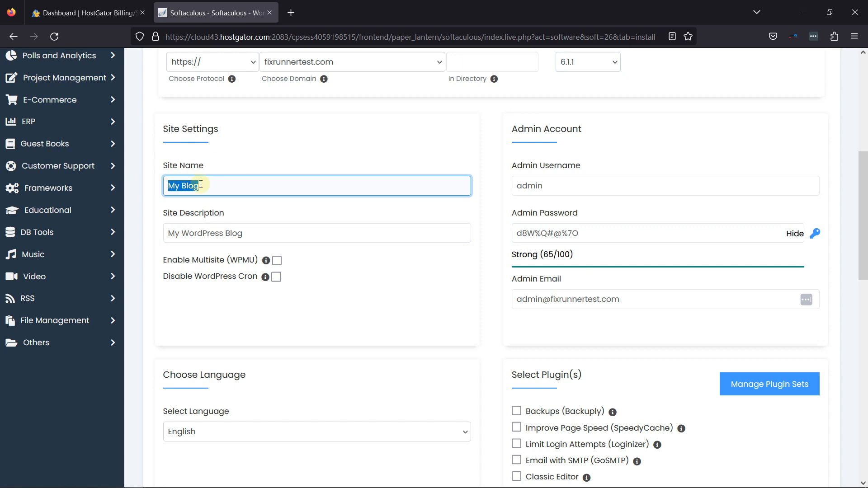
text(Fixrunner)
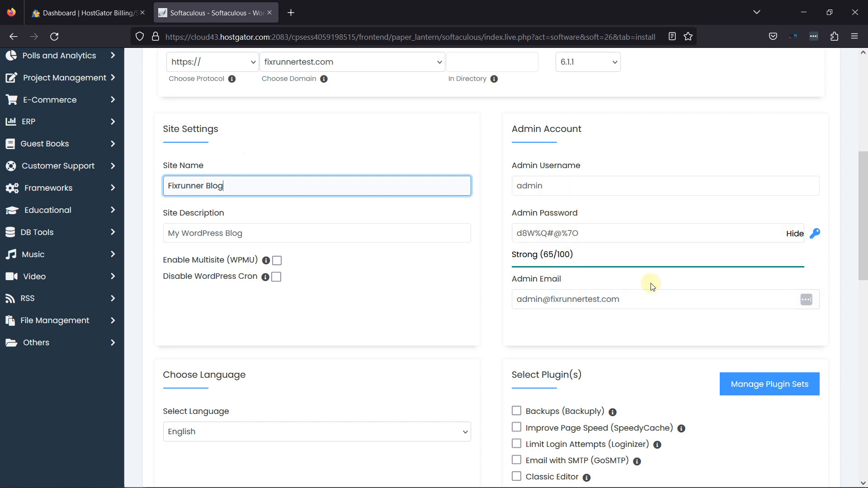
triple_click(606, 233)
text(admin)
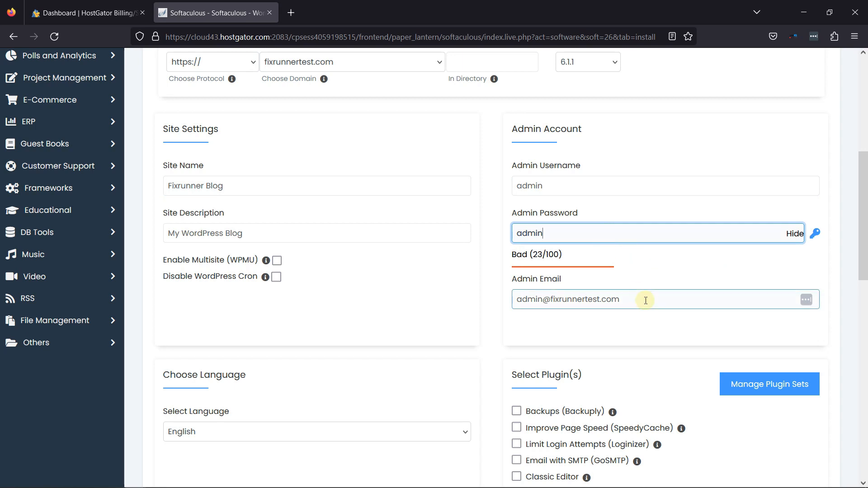
Replace the username part of the admin e-mail address with the user's own.
scroll(598, 294, down, 1)
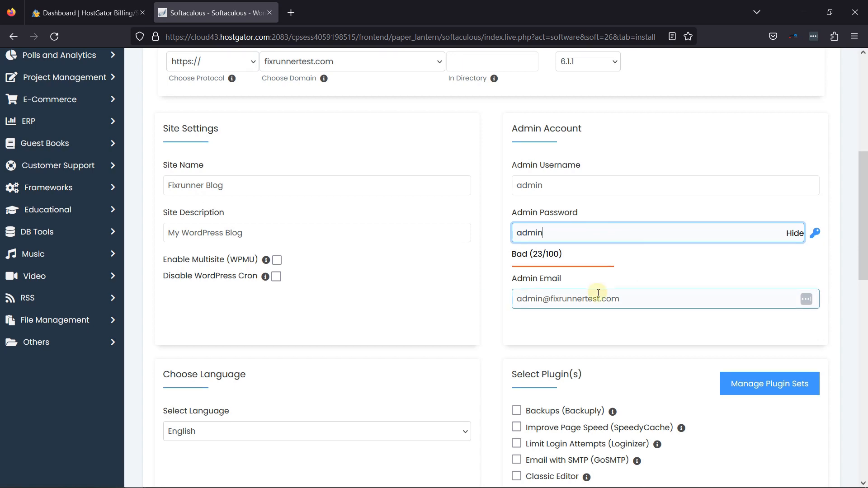
scroll(598, 294, down, 1)
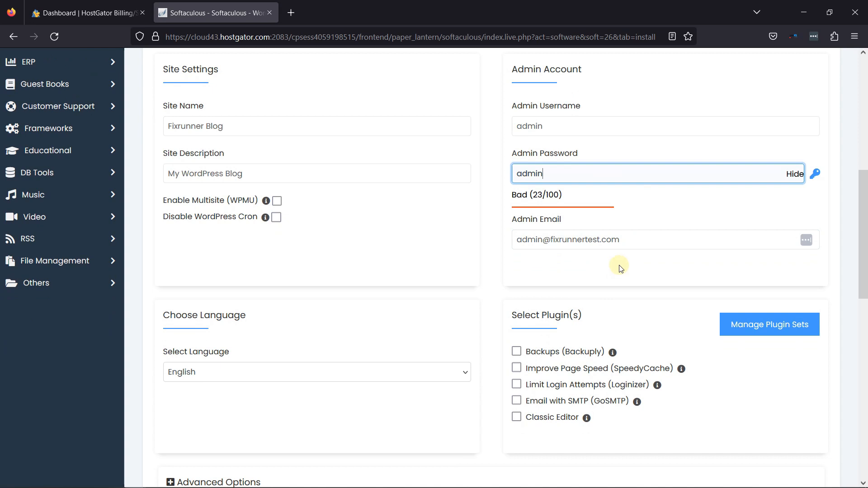
drag(541, 238, 511, 238)
key(BackSpace)
key(Delete)
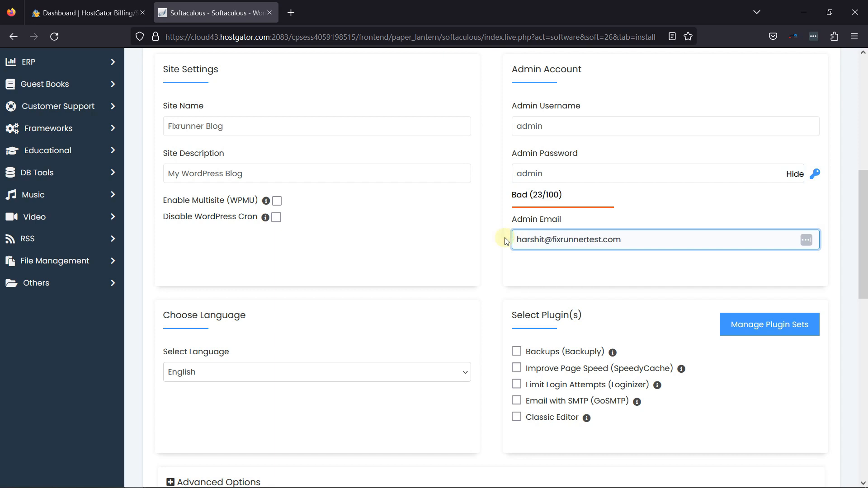
In Advanced Options, change the database name from wp440 to Fixtest, keeping prefix wprj_.
scroll(595, 254, down, 4)
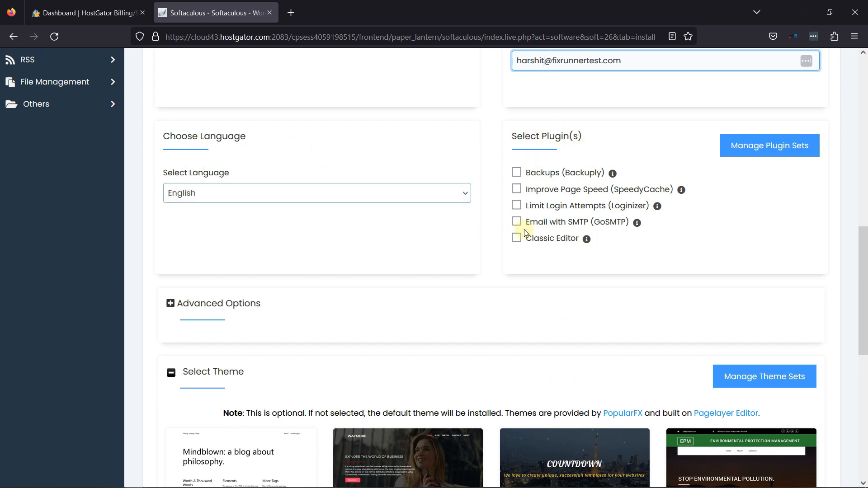
scroll(685, 256, down, 4)
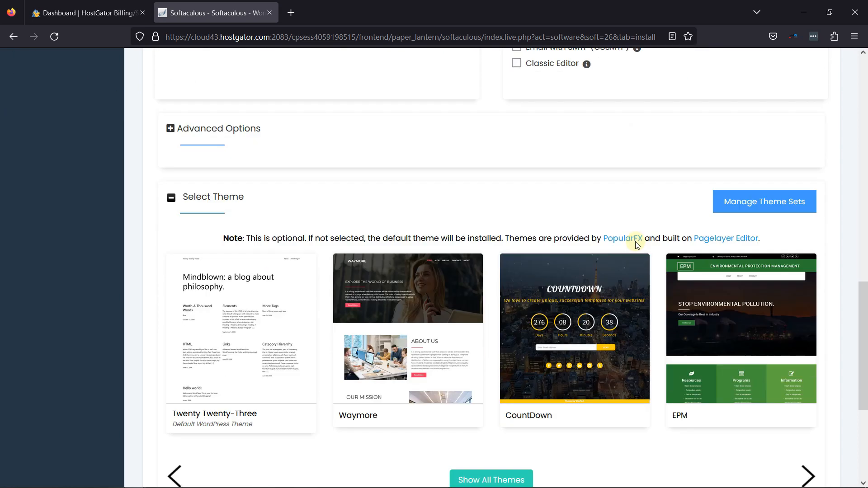
click(171, 126)
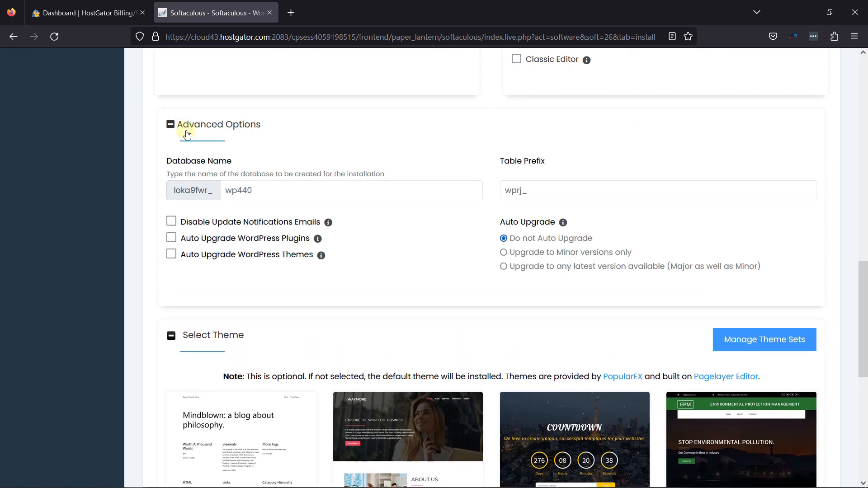
click(244, 189)
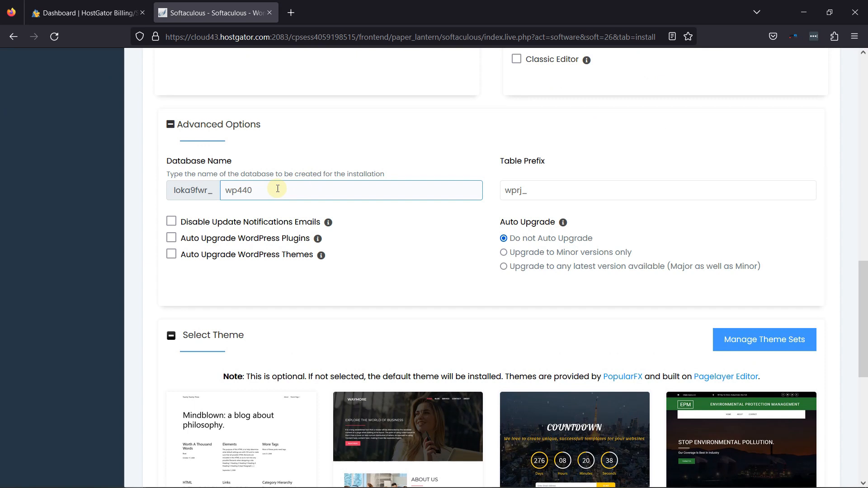
click(517, 195)
click(426, 192)
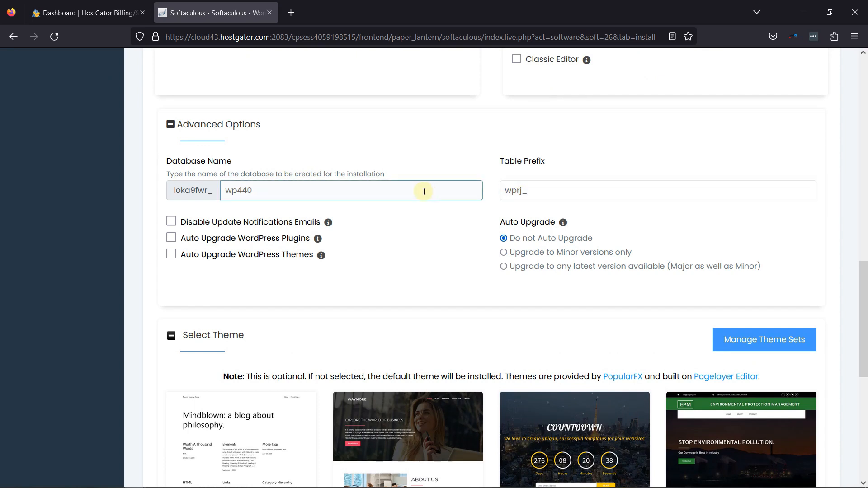
double_click(273, 190)
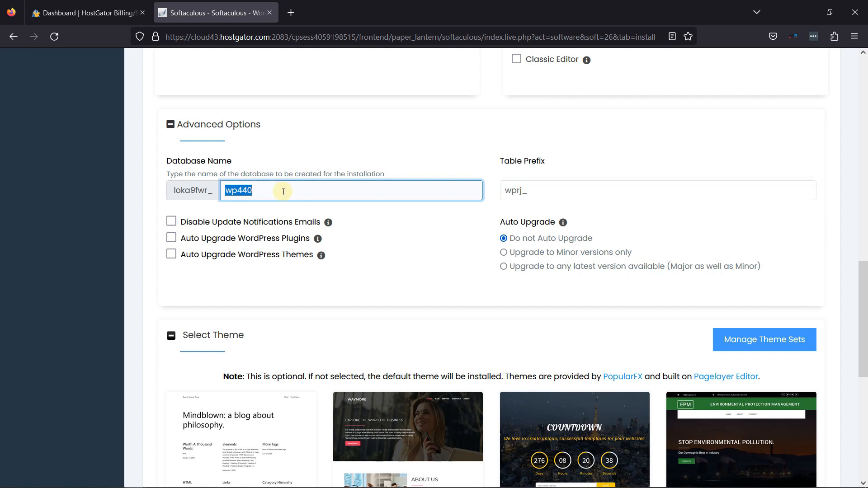
text(Fixtest)
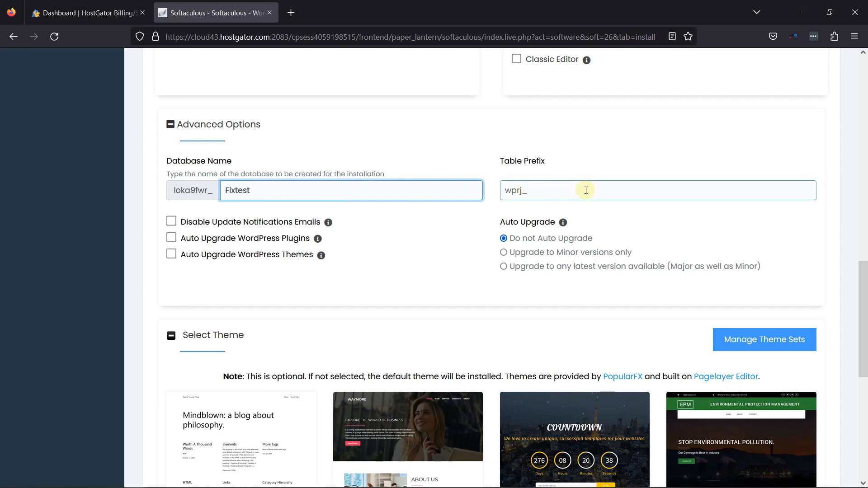
scroll(529, 239, down, 4)
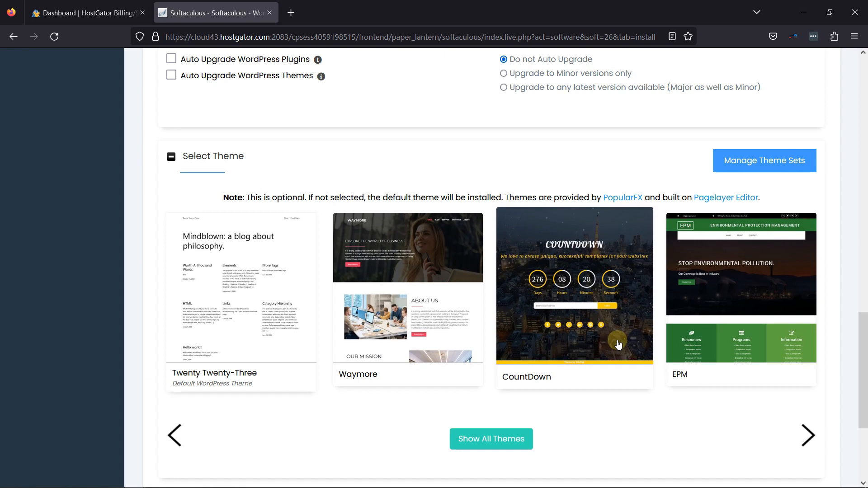
Select the Waymore theme from the full theme gallery, declining its demo images.
click(489, 443)
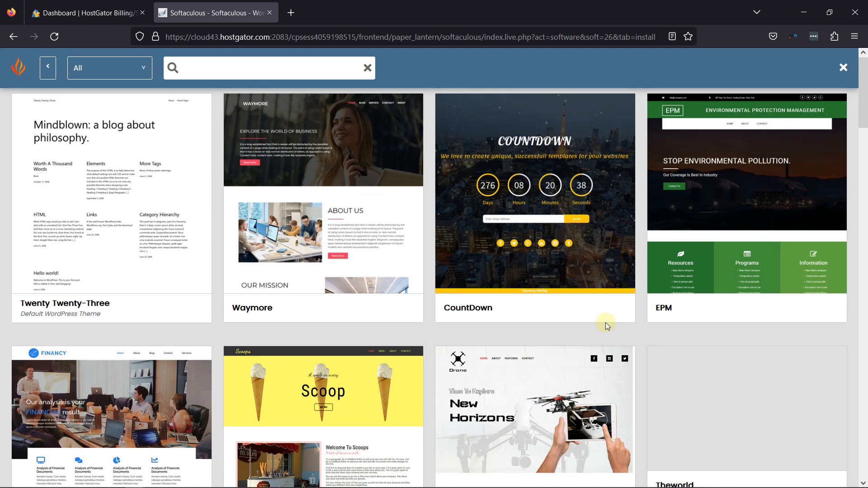
scroll(607, 321, down, 2)
scroll(614, 320, down, 7)
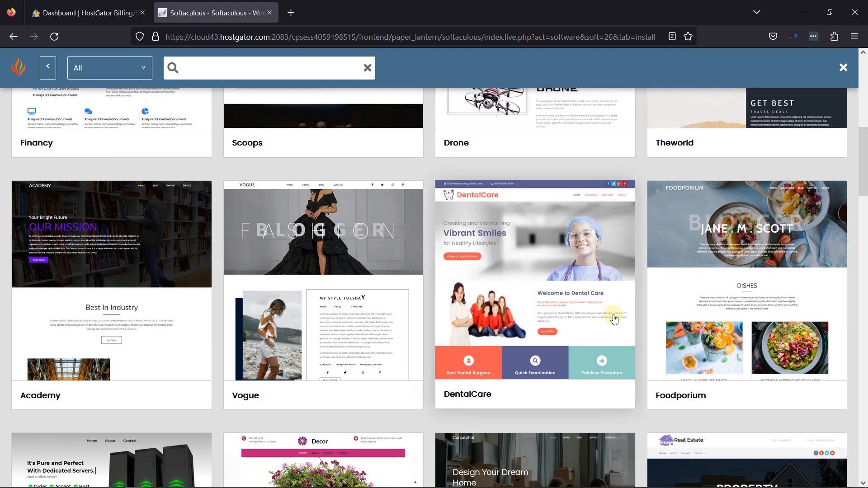
scroll(116, 245, up, 10)
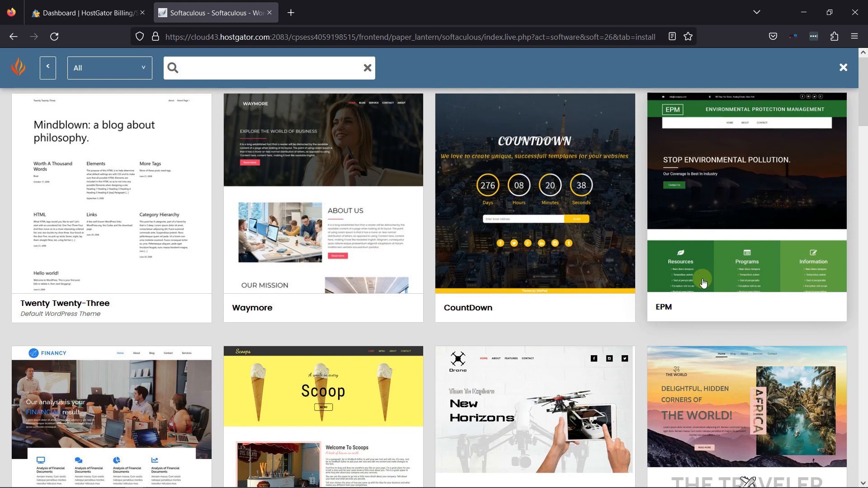
click(292, 274)
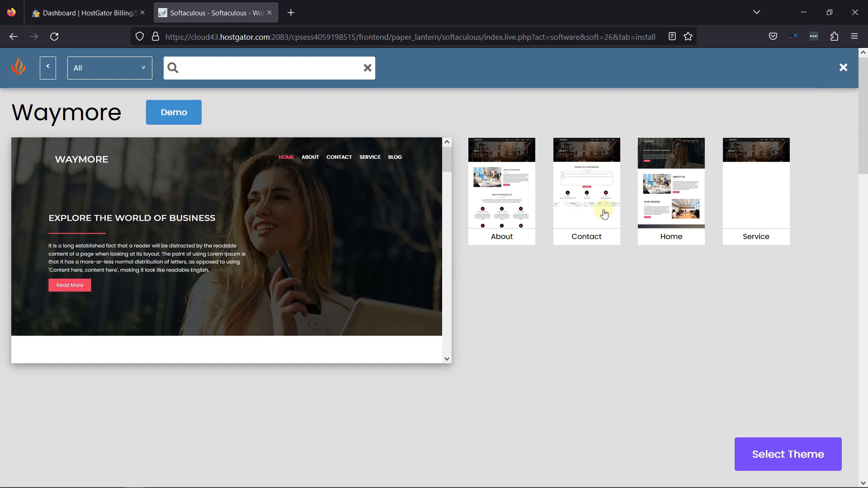
click(766, 455)
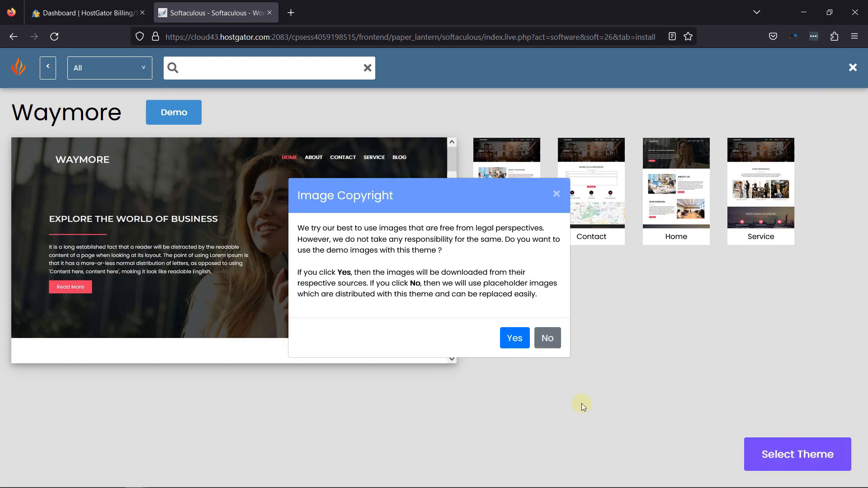
click(548, 338)
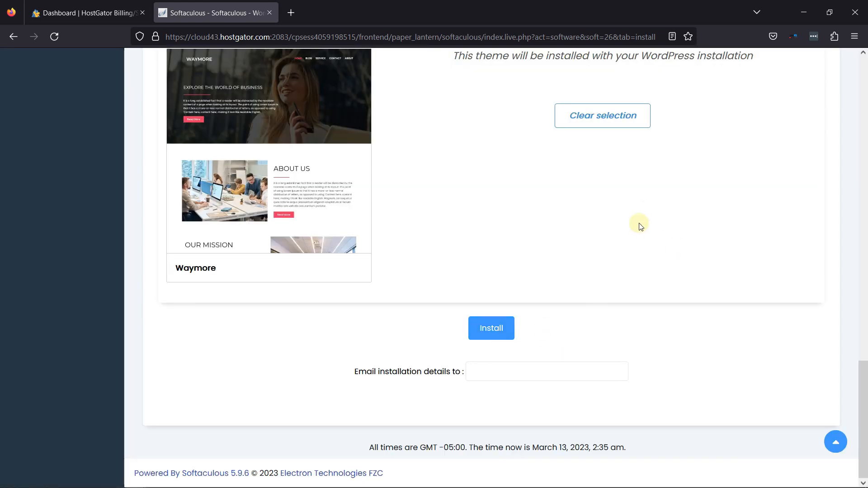
Run the install and wait for the success page listing the fixrunnertest.com URLs.
scroll(628, 226, up, 4)
scroll(523, 242, up, 6)
scroll(516, 233, down, 10)
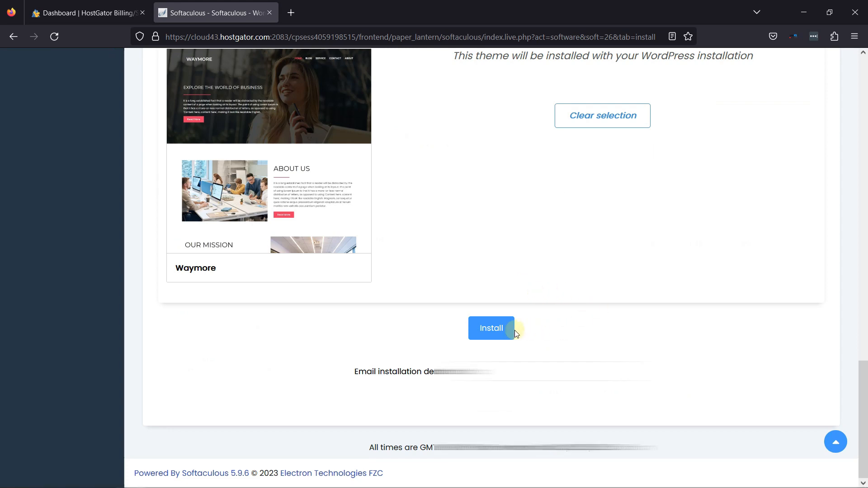
click(492, 328)
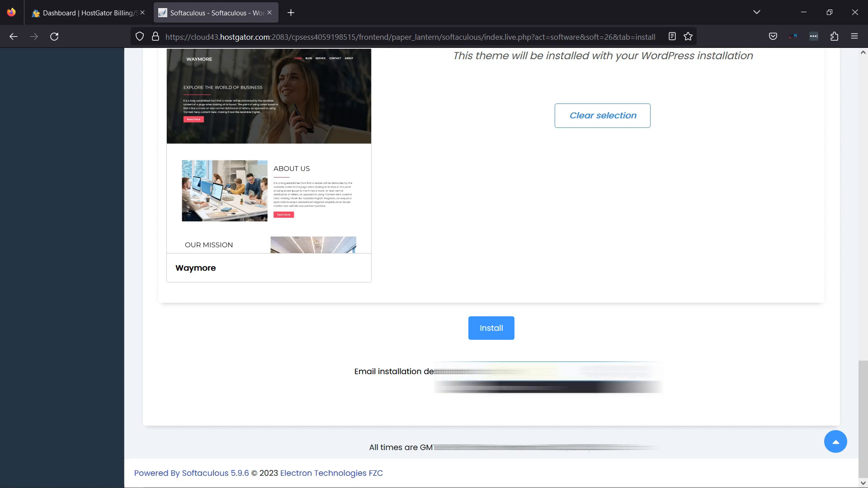
scroll(491, 390, up, 1)
click(492, 390)
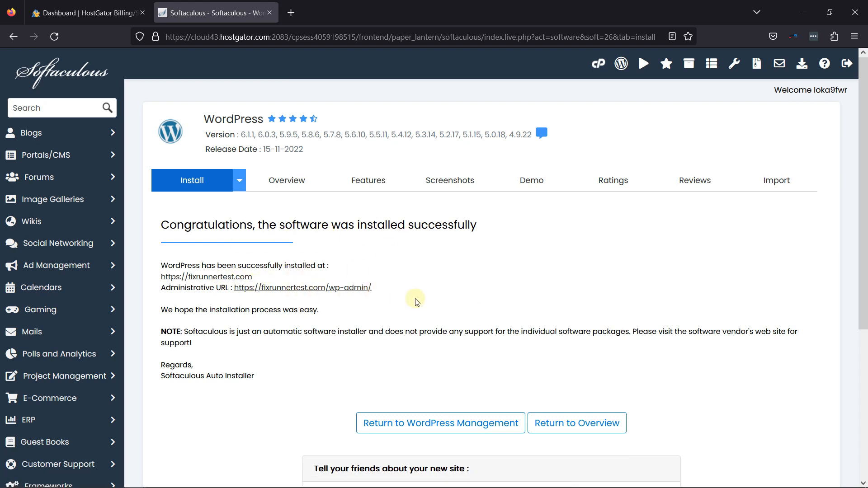
right_click(221, 276)
View the live Fixrunner Blog homepage in a new tab, then return to Softaculous.
key(Escape)
middle_click(232, 278)
click(345, 16)
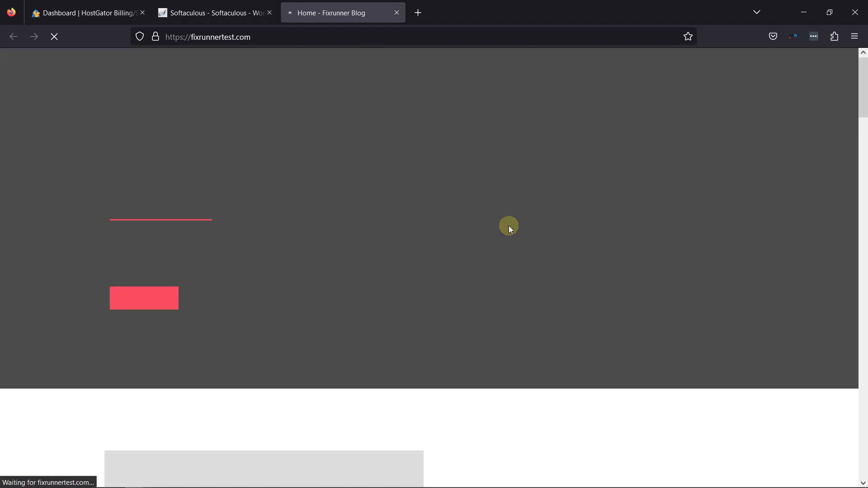
scroll(557, 294, down, 5)
scroll(543, 303, down, 10)
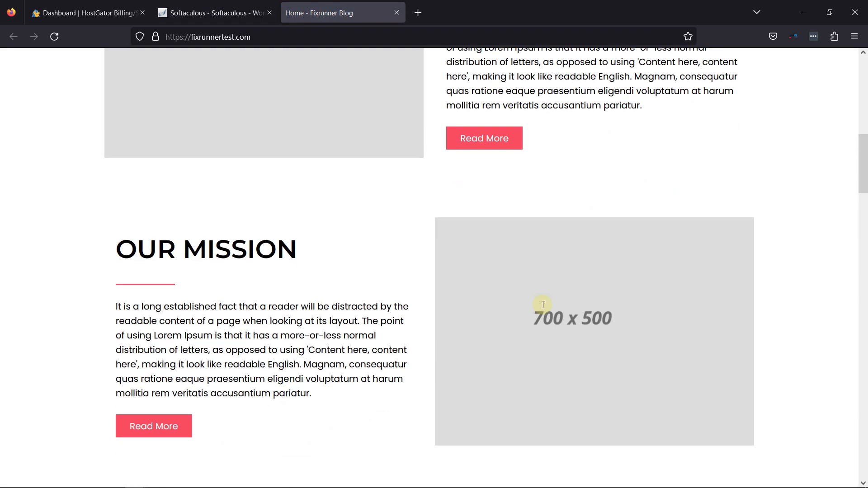
scroll(540, 302, up, 10)
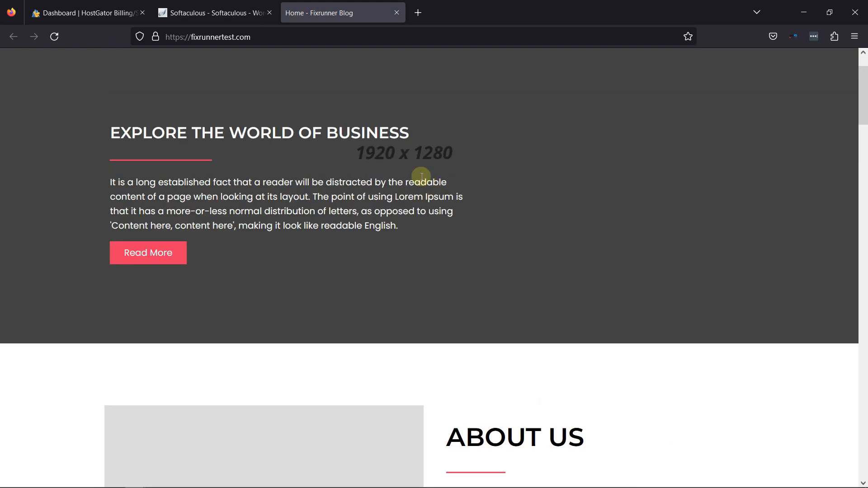
scroll(466, 308, down, 6)
scroll(458, 312, down, 6)
scroll(457, 312, up, 15)
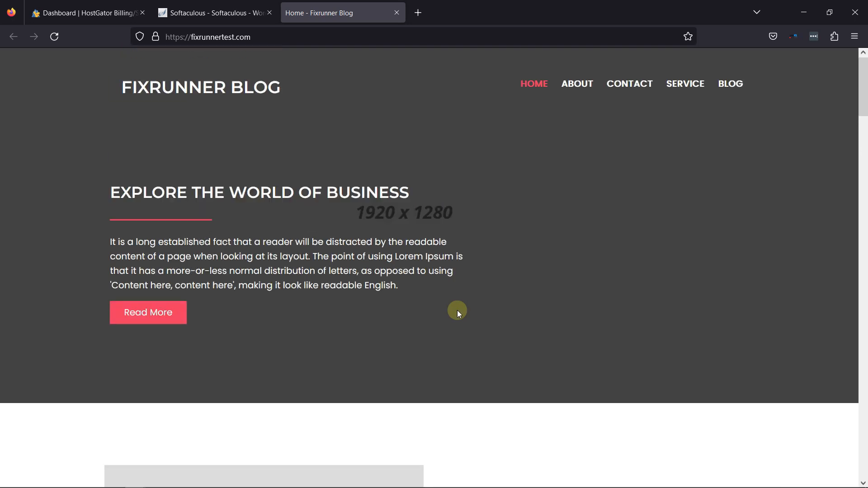
click(213, 13)
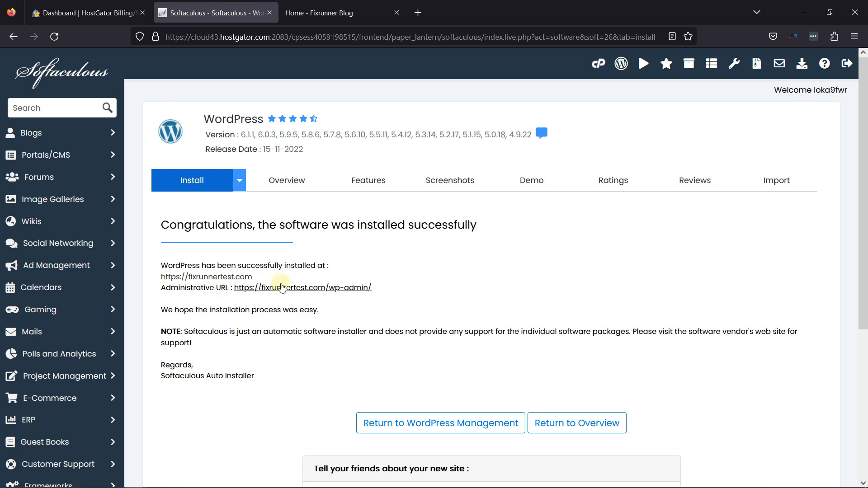
Open the Administrative URL in a new tab to reach the Fixrunner Blog dashboard.
middle_click(344, 289)
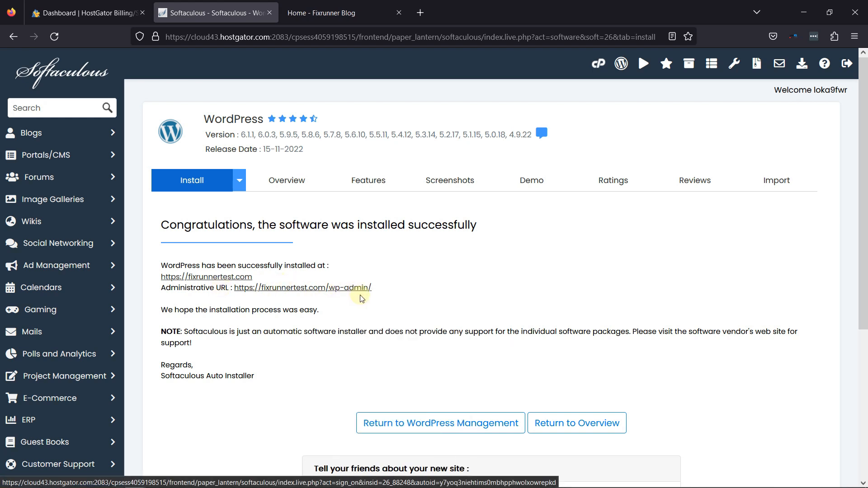
click(357, 7)
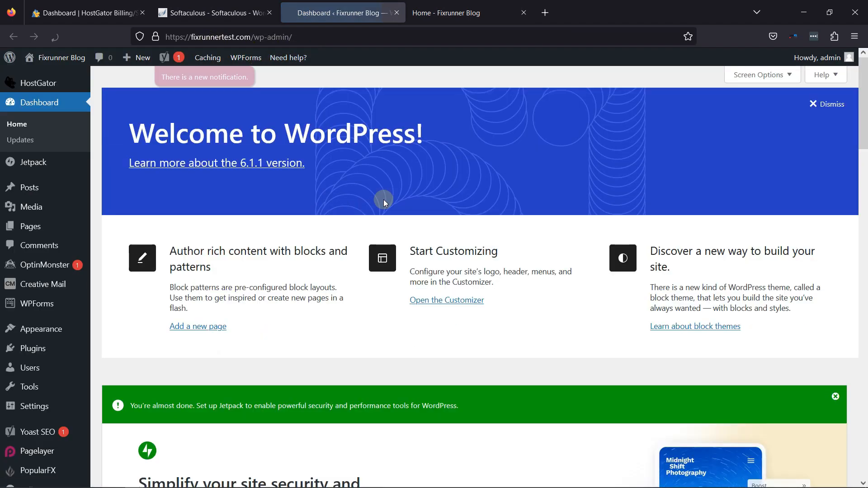
scroll(556, 246, down, 9)
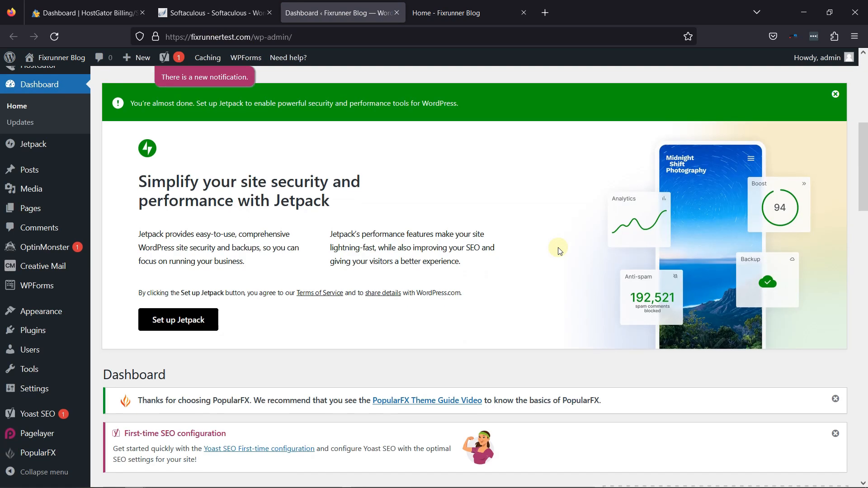
scroll(559, 251, up, 9)
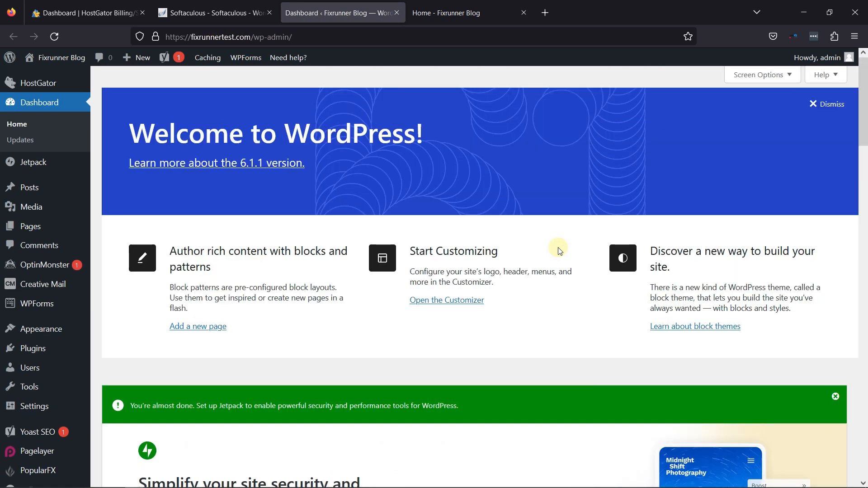